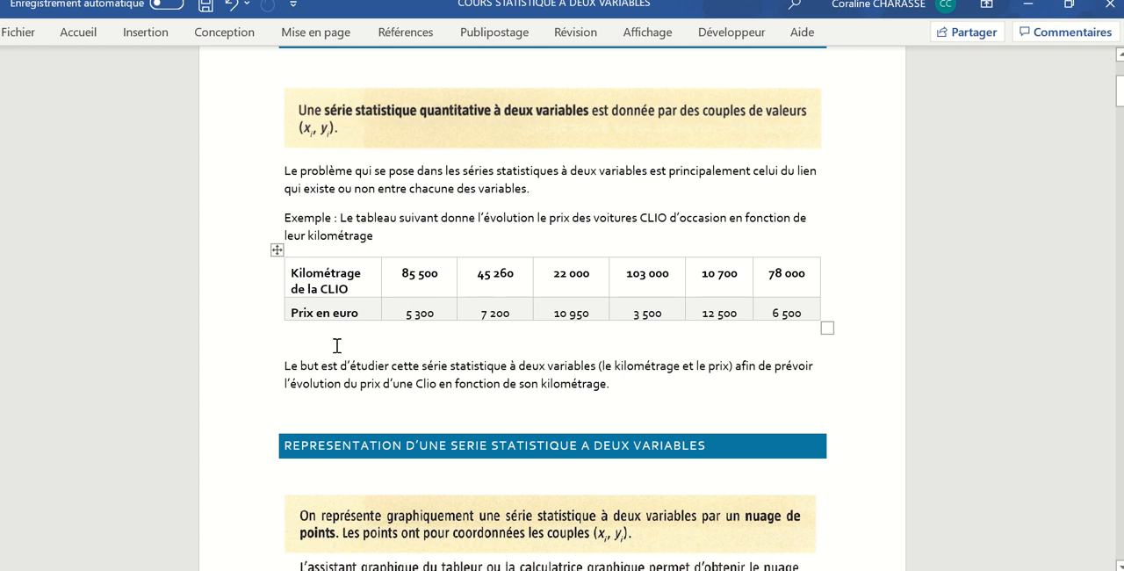
# - Review the course document down to the Clio computer application and switch to the STAT EXCEL workbook in Excel
pyautogui.scroll(-5, 455, 300)
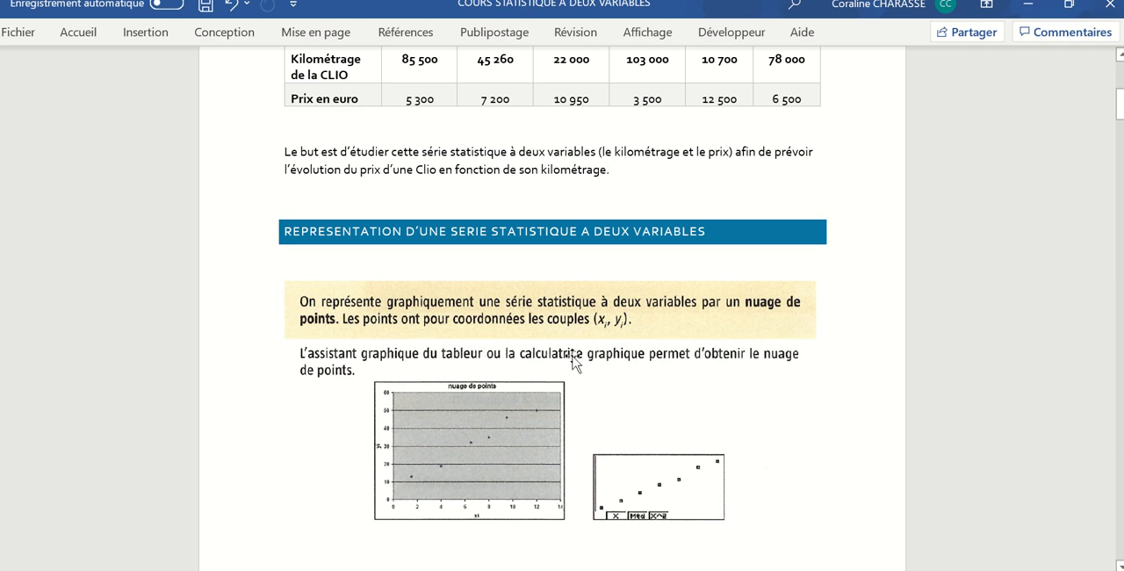
pyautogui.scroll(-1, 470, 356)
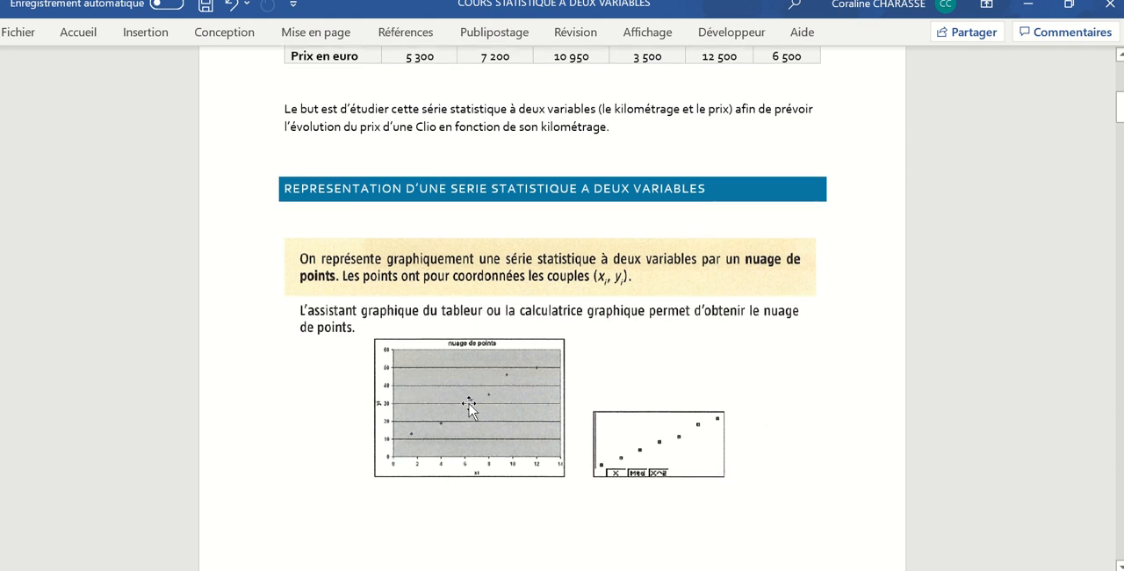
pyautogui.scroll(-4, 470, 399)
pyautogui.scroll(-5, 459, 388)
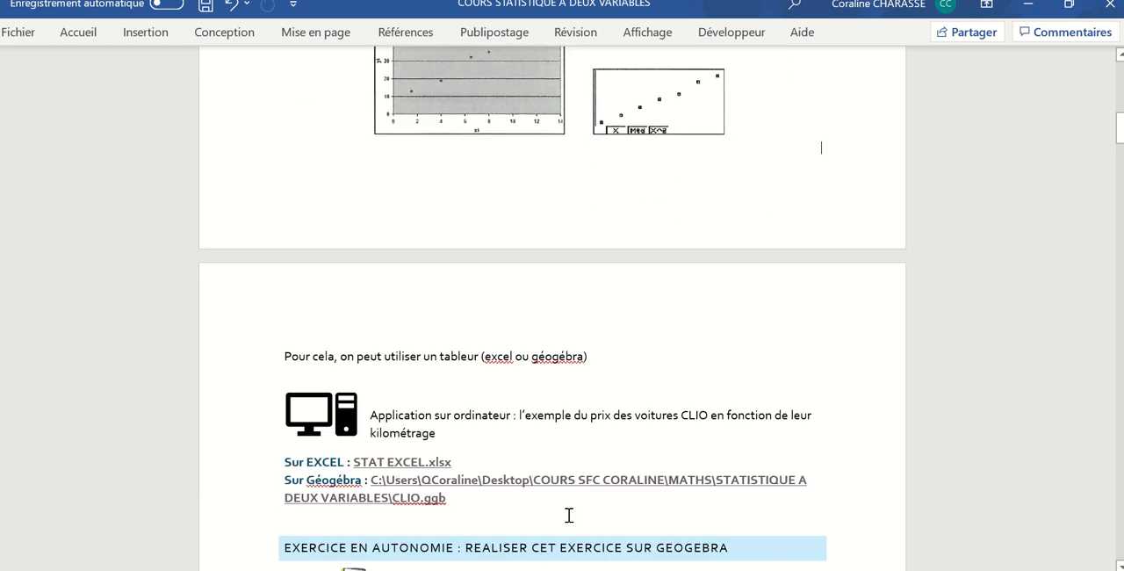
pyautogui.click(569, 569)
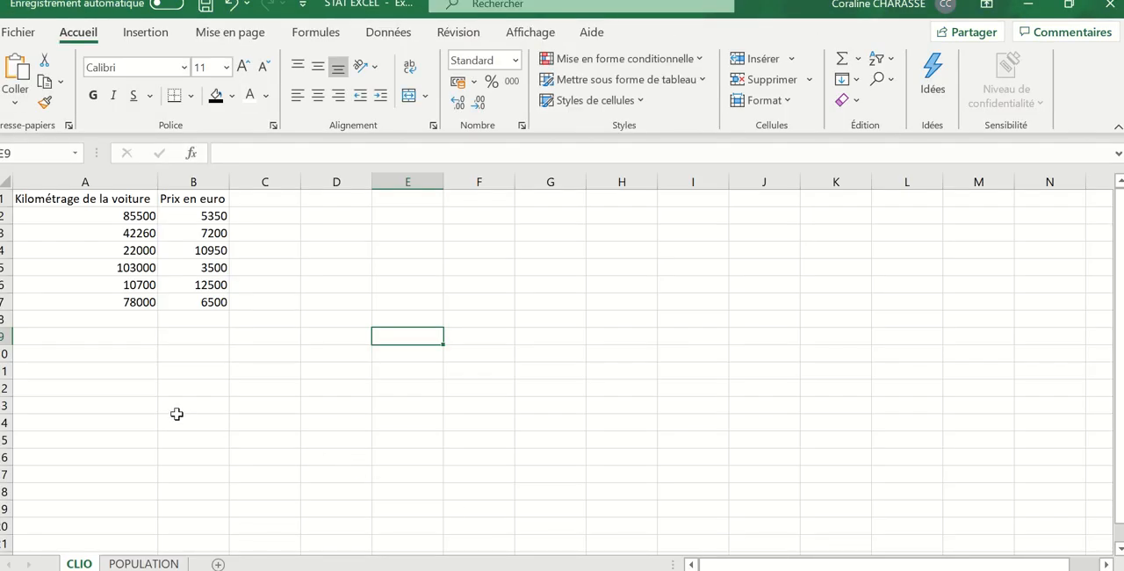
# - Examine the car mileage and euro price columns on the CLIO sheet, comparing each mileage with its price
pyautogui.click(87, 200)
pyautogui.click(78, 219)
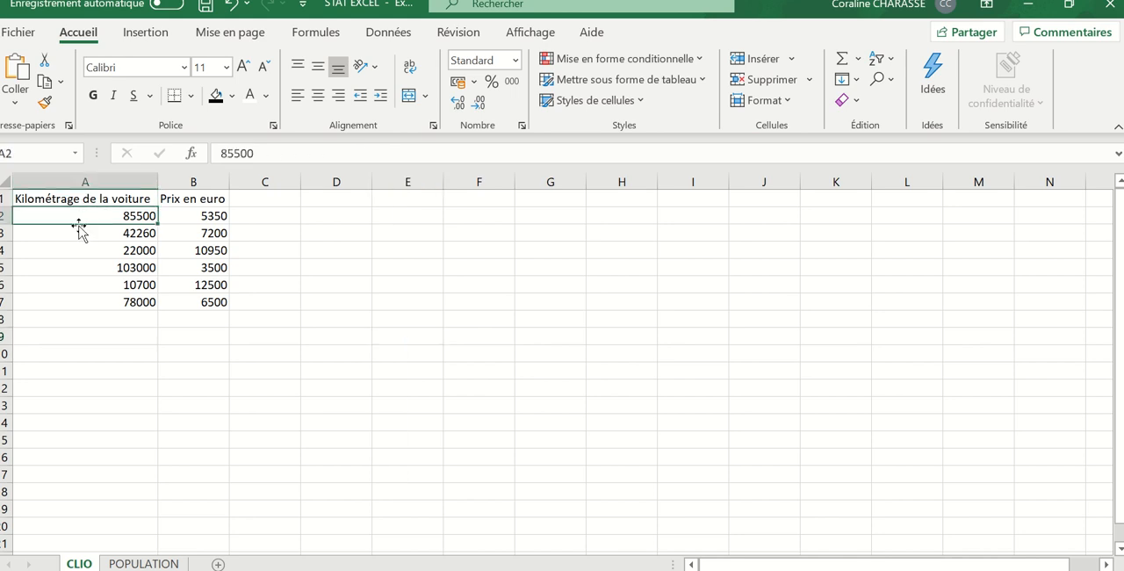
pyautogui.click(76, 237)
pyautogui.click(78, 253)
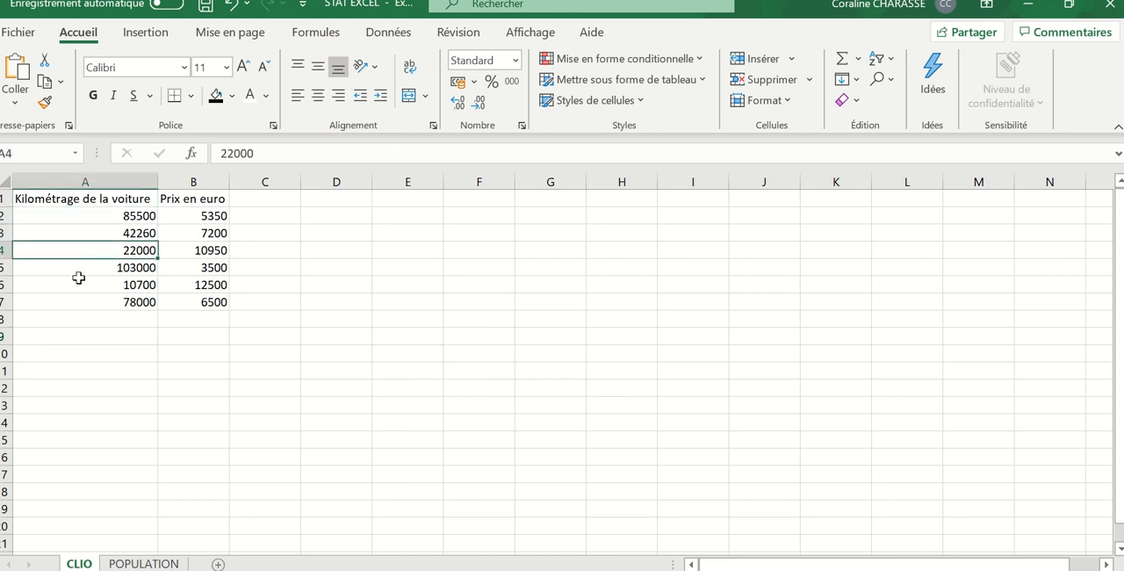
pyautogui.click(78, 281)
pyautogui.click(66, 319)
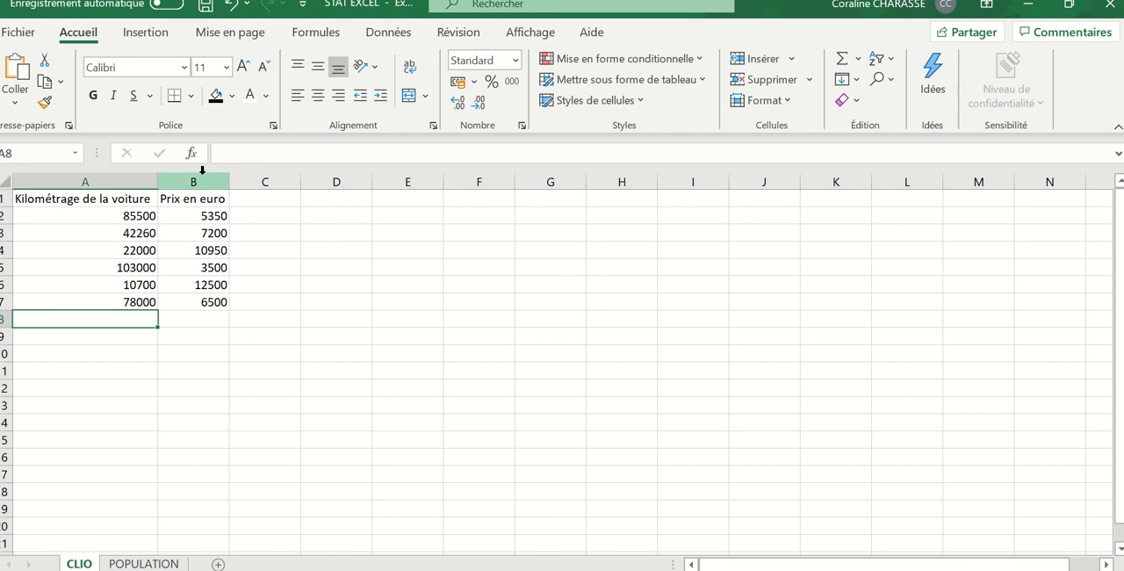
pyautogui.click(208, 201)
pyautogui.click(209, 217)
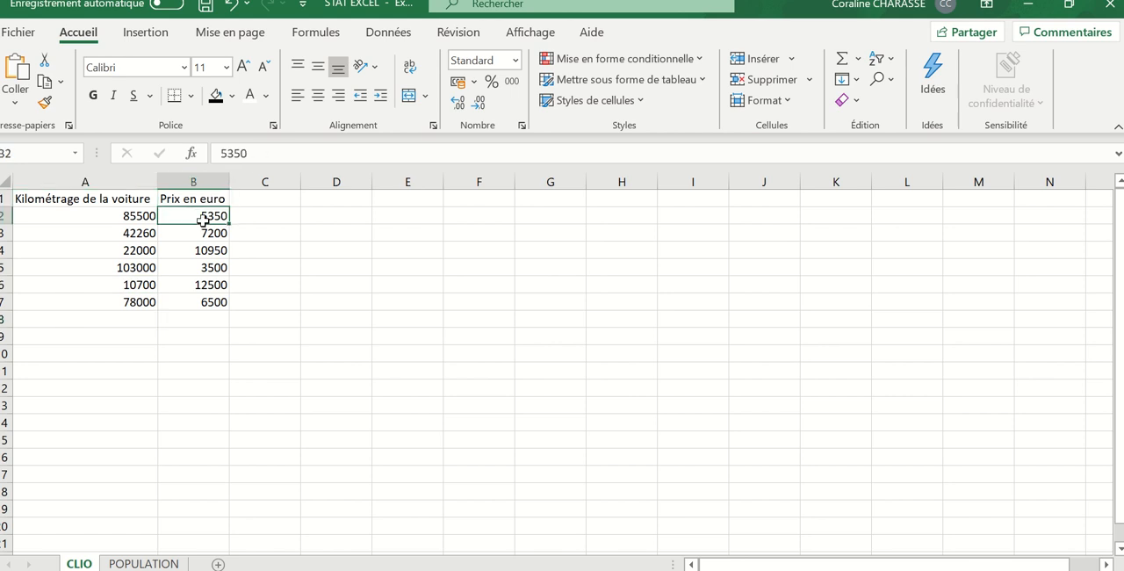
pyautogui.click(131, 218)
pyautogui.click(182, 216)
pyautogui.click(188, 267)
pyautogui.click(293, 288)
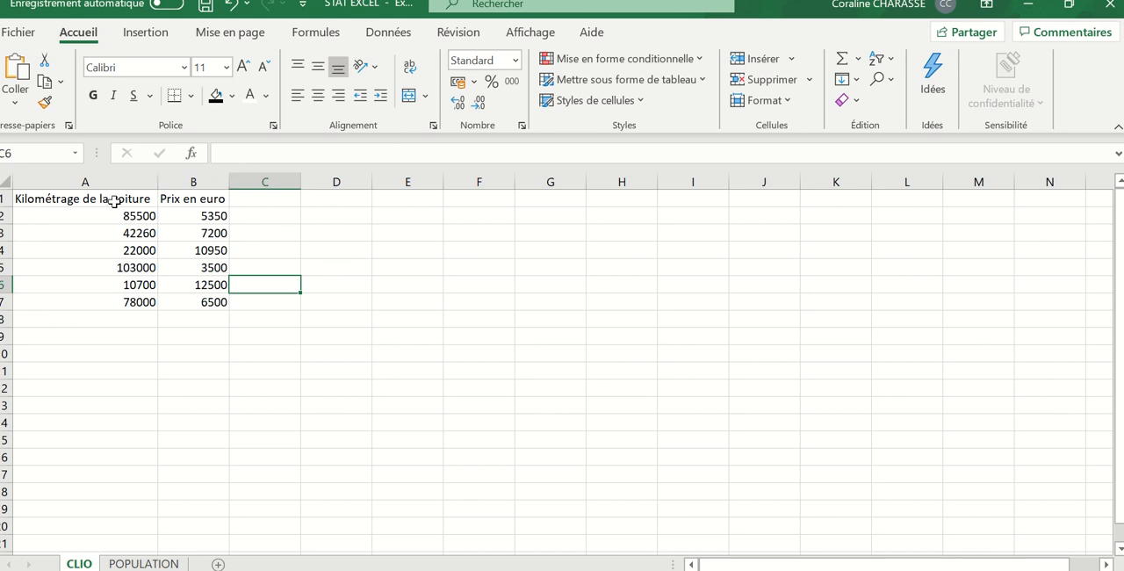
# - Insert a markers-only scatter chart (Nuages de points) from the mileage and price data in A1:B7
pyautogui.moveTo(116, 201); pyautogui.dragTo(181, 302)
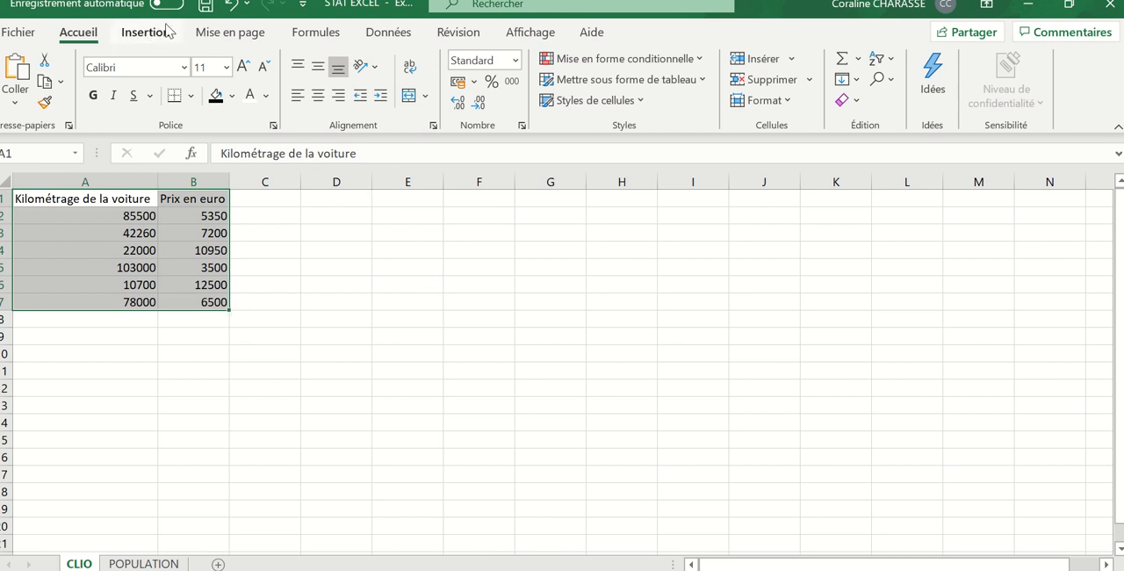
pyautogui.click(139, 37)
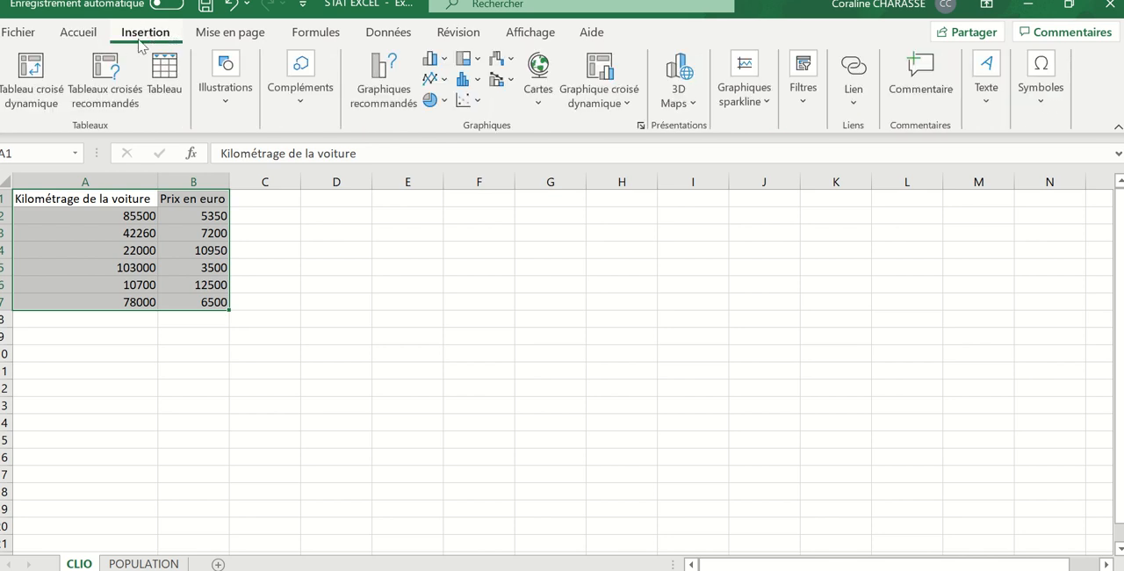
pyautogui.click(478, 102)
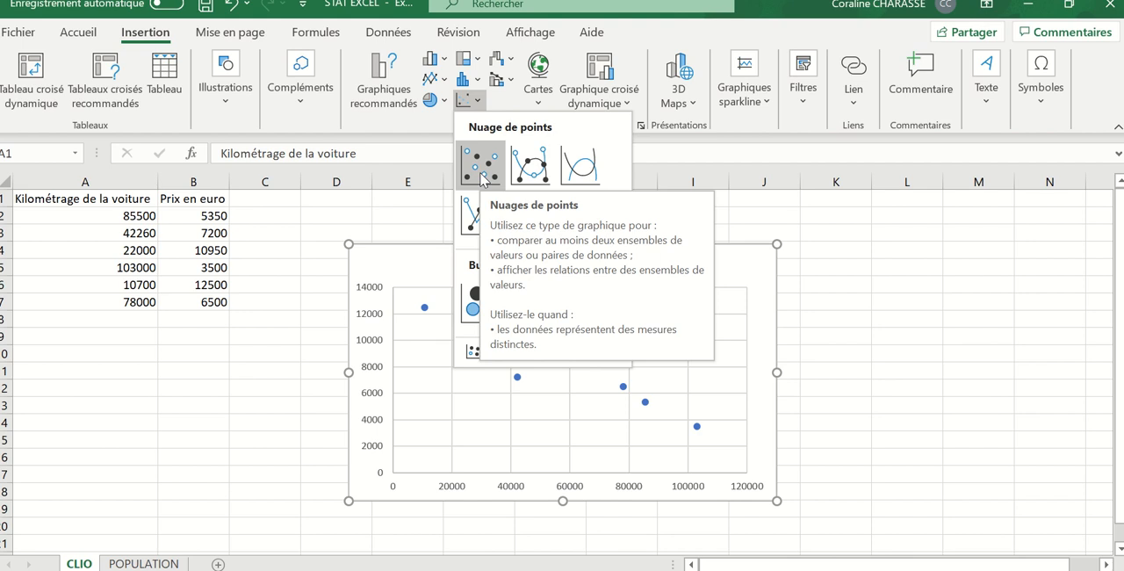
pyautogui.click(481, 178)
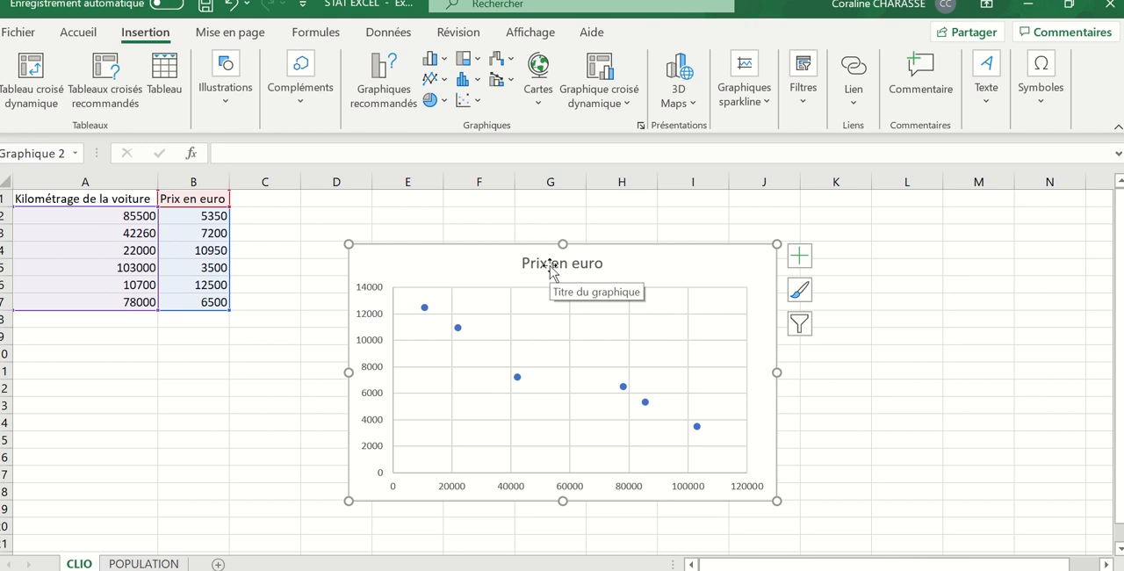
pyautogui.click(874, 402)
# - Change the chart title to "Prix en euro des clios en fonction du kilométrage"
pyautogui.click(557, 264)
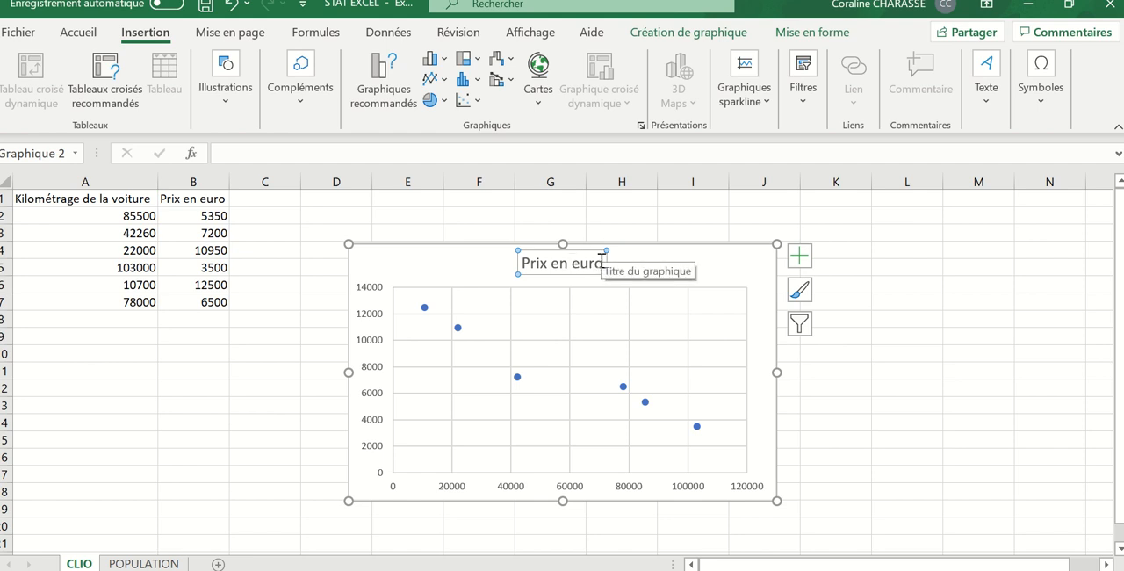
pyautogui.click(507, 215)
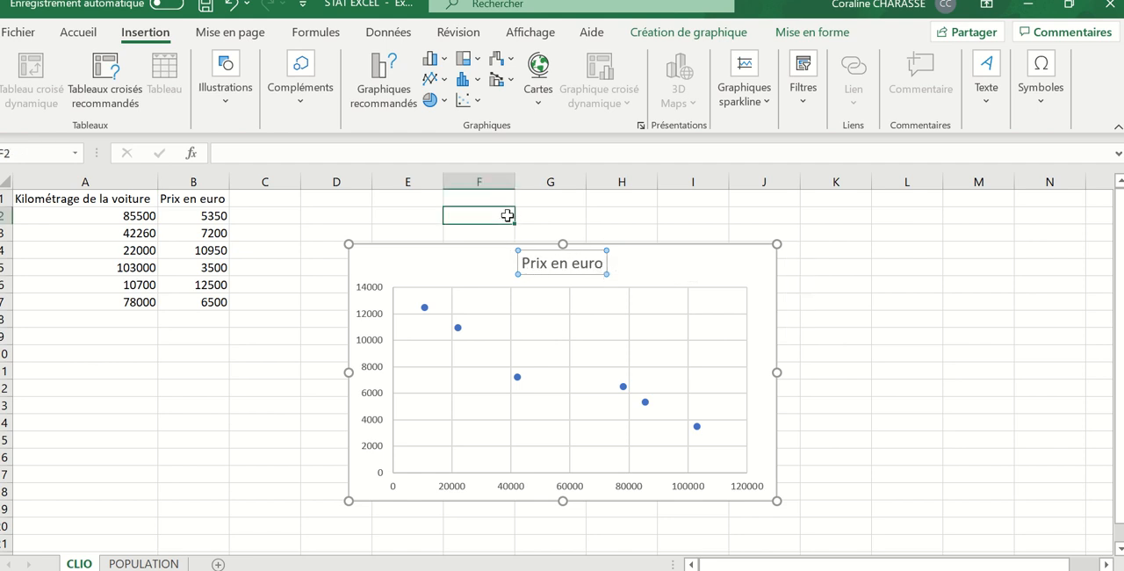
pyautogui.click(567, 263)
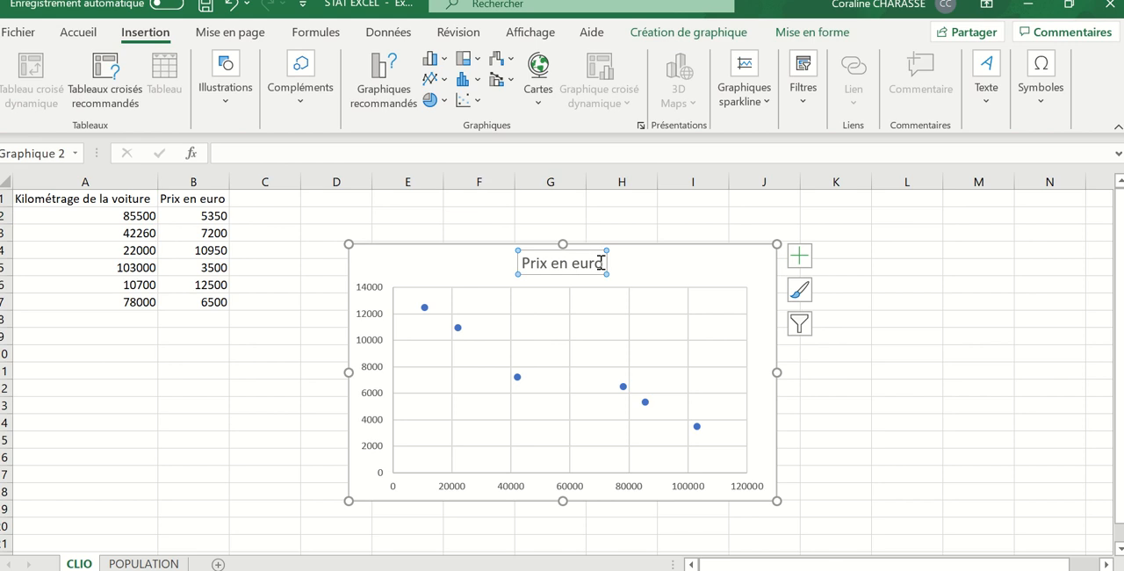
pyautogui.click(601, 264)
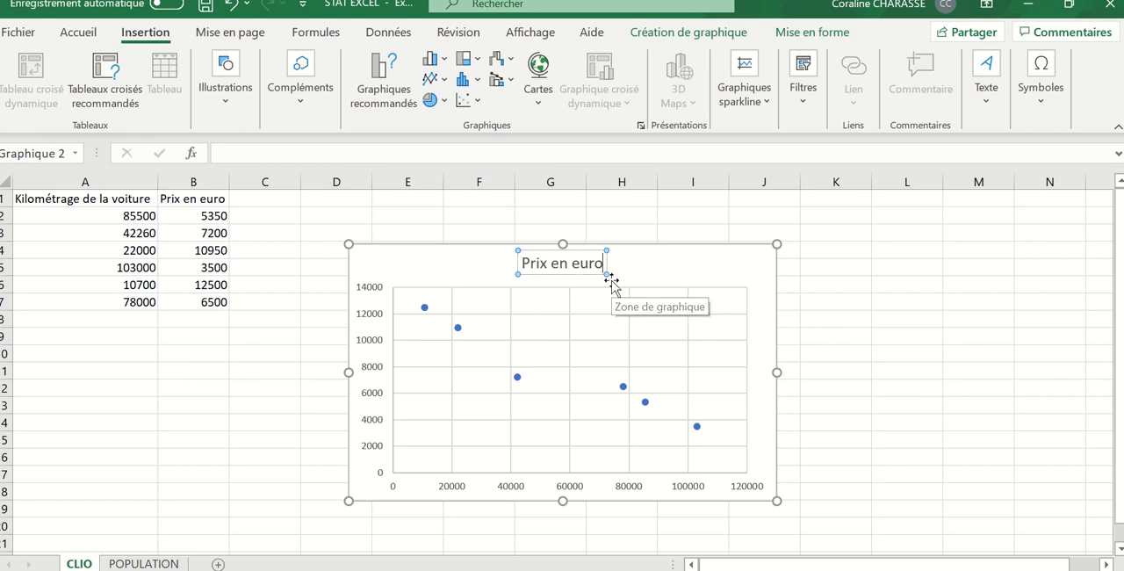
pyautogui.press('BackSpace')
pyautogui.press('BackSpace')
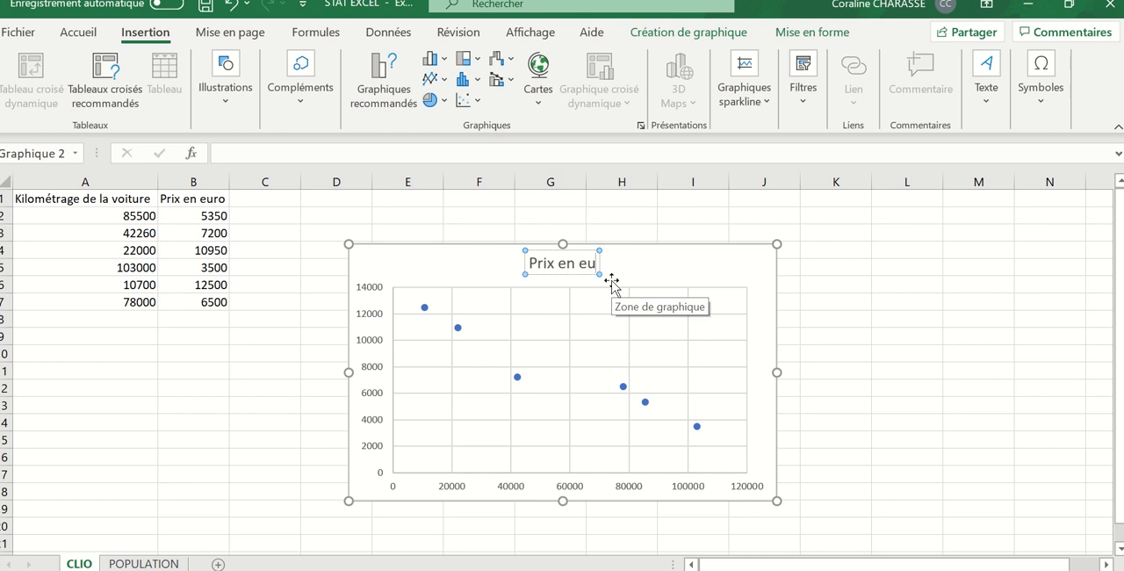
pyautogui.write('ro')
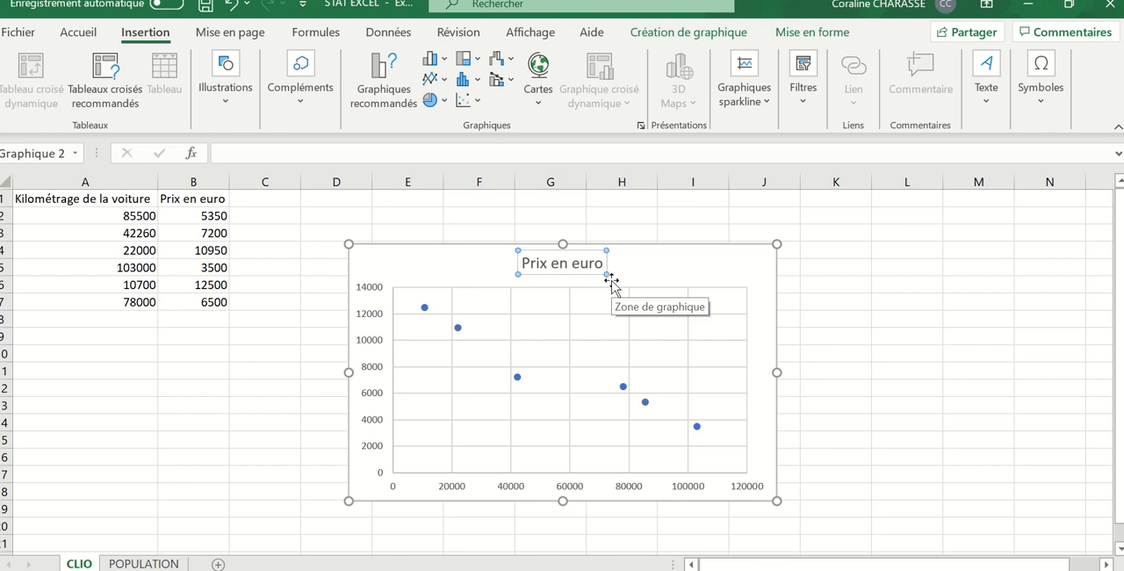
pyautogui.write(' des')
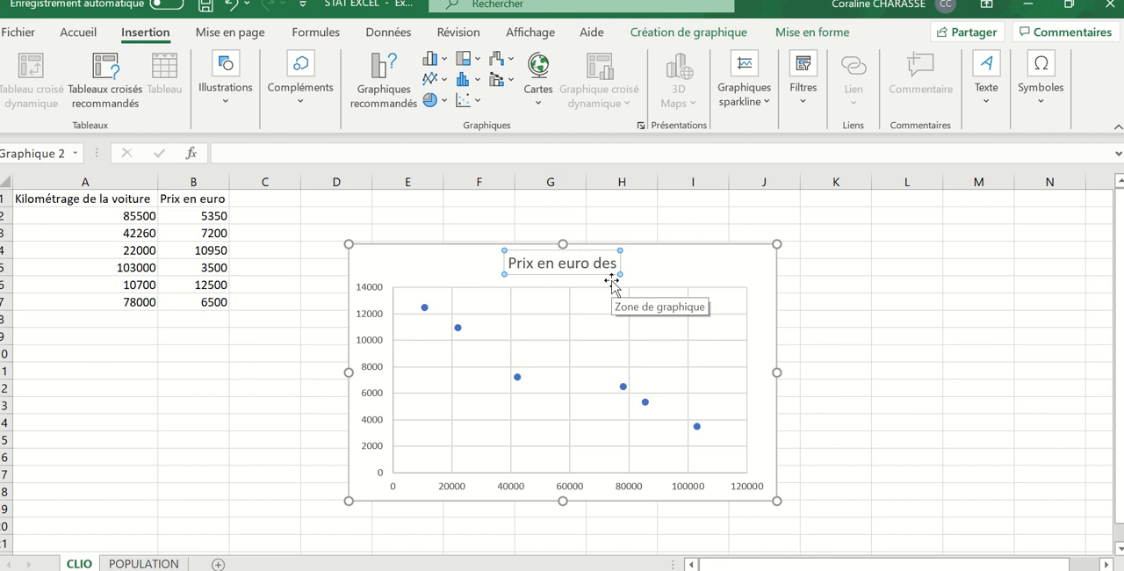
pyautogui.write(' clio')
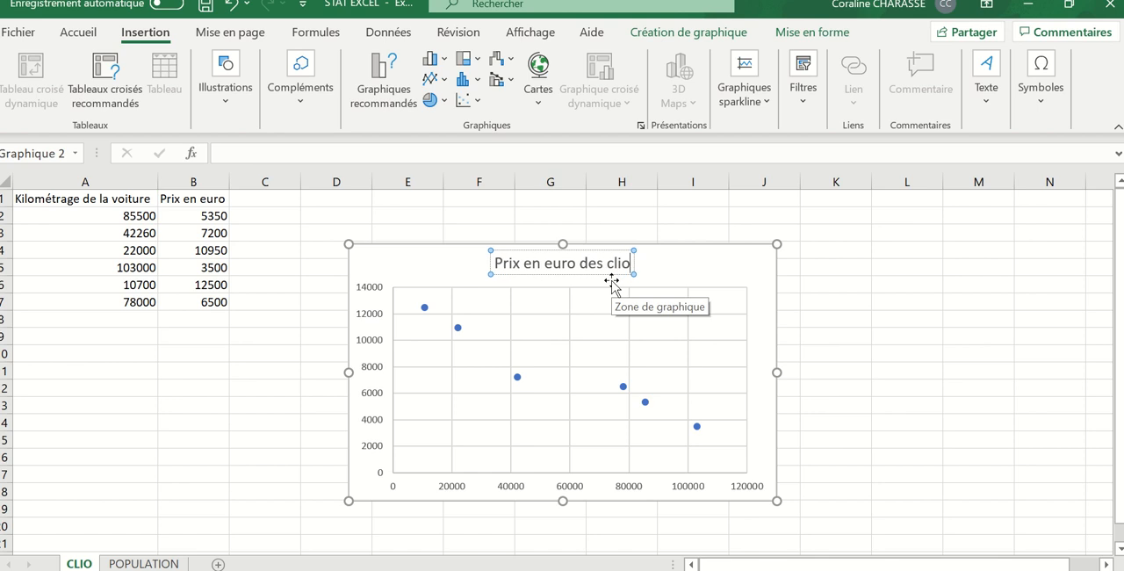
pyautogui.write('s')
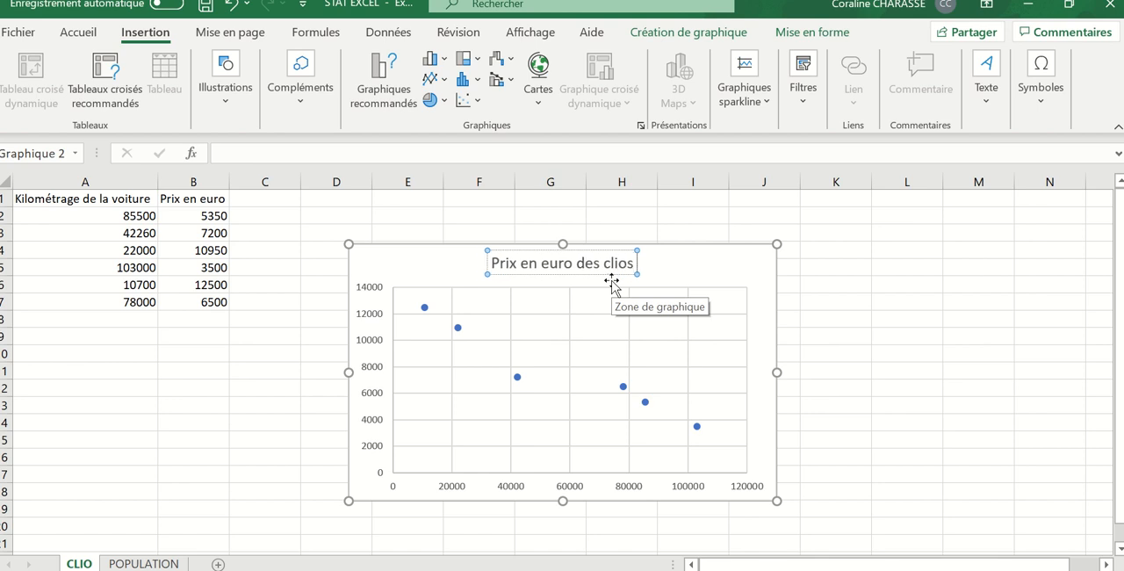
pyautogui.write(' en')
pyautogui.write(' f')
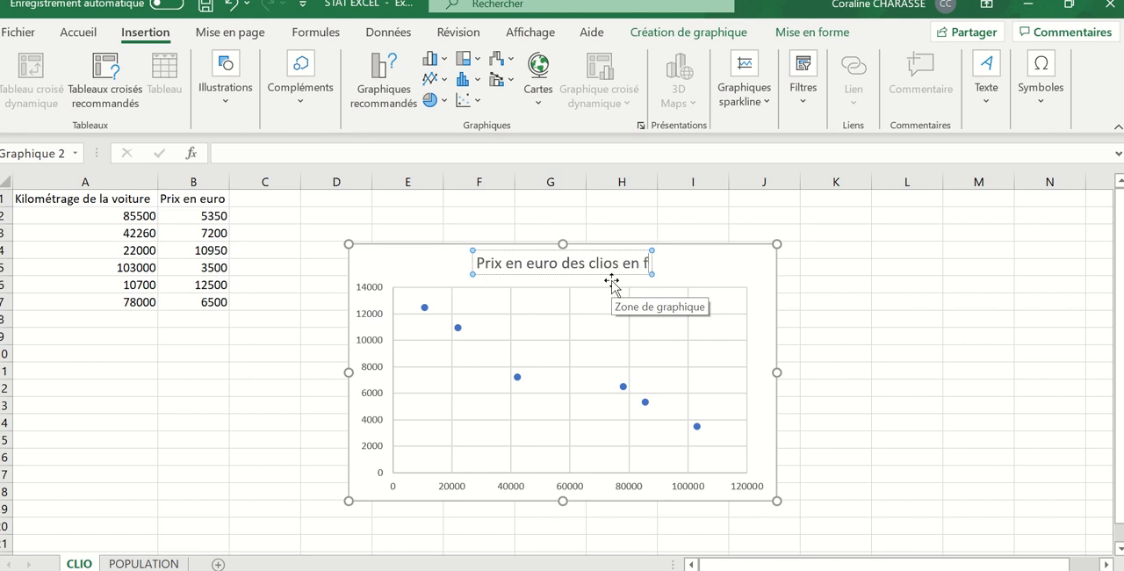
pyautogui.write('onctio')
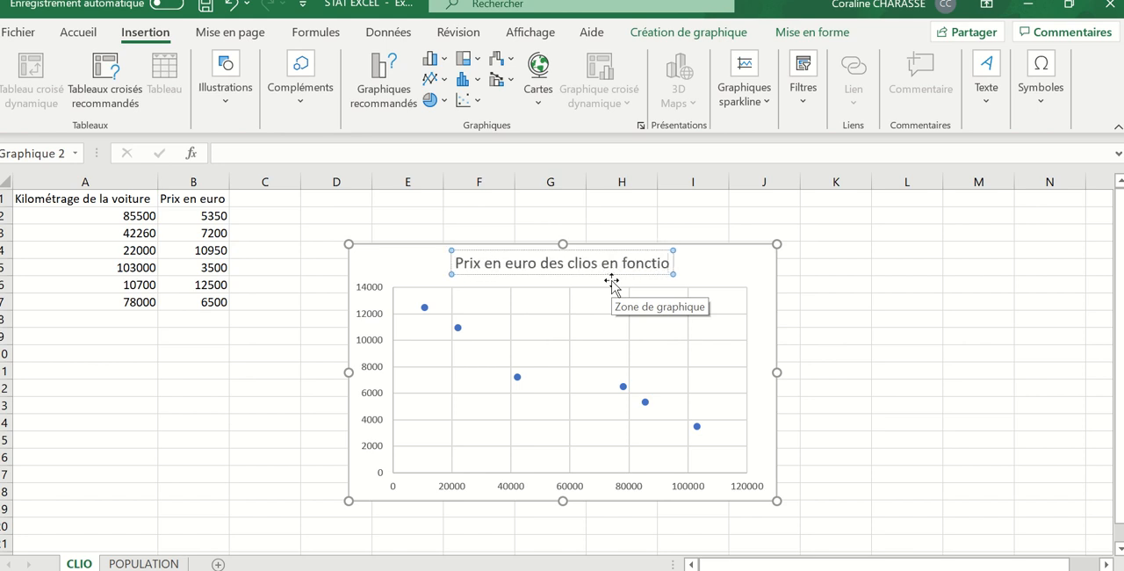
pyautogui.write('n du k')
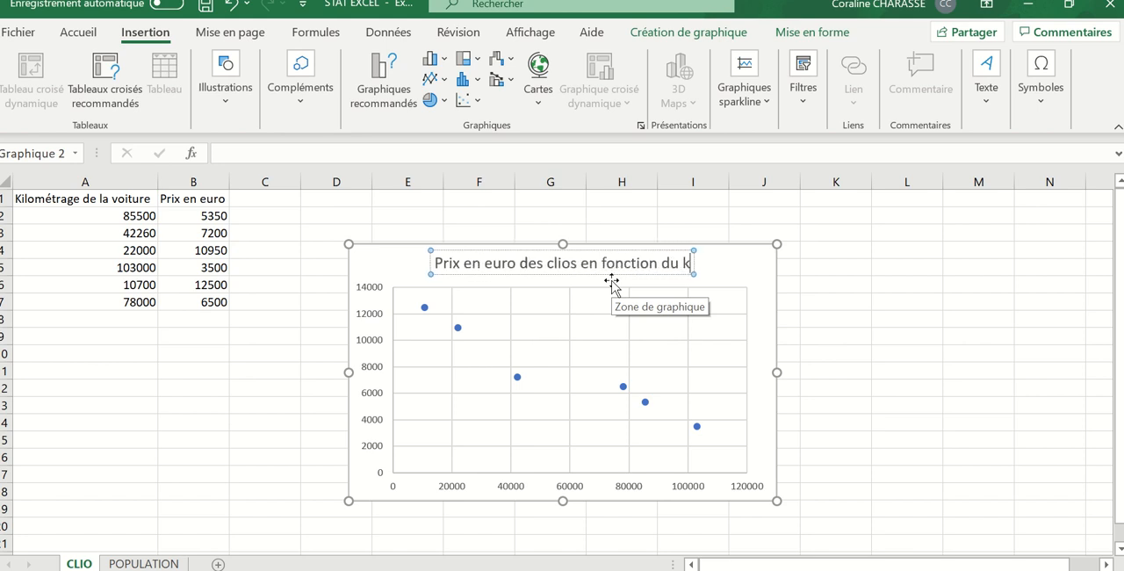
pyautogui.write('ilométrage')
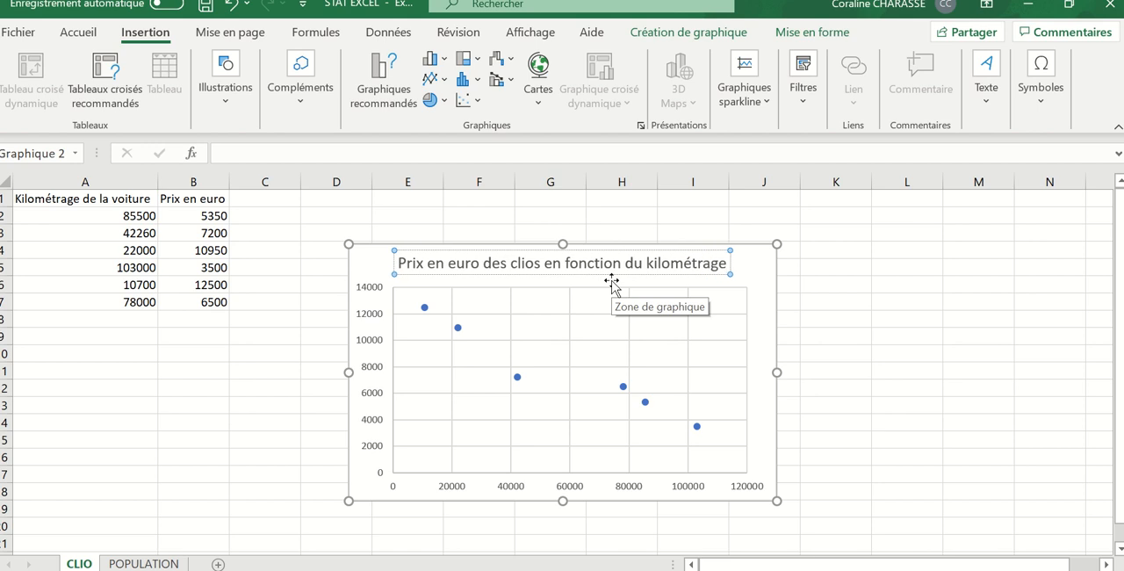
pyautogui.click(891, 385)
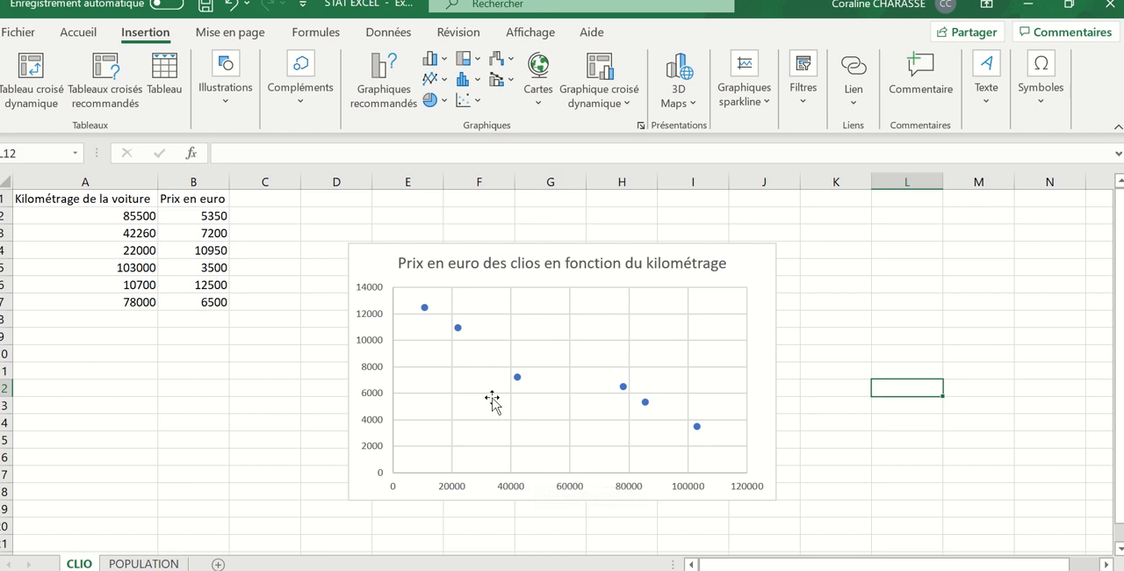
# - Add axis titles (Titres des axes) to the scatter chart
pyautogui.click(762, 265)
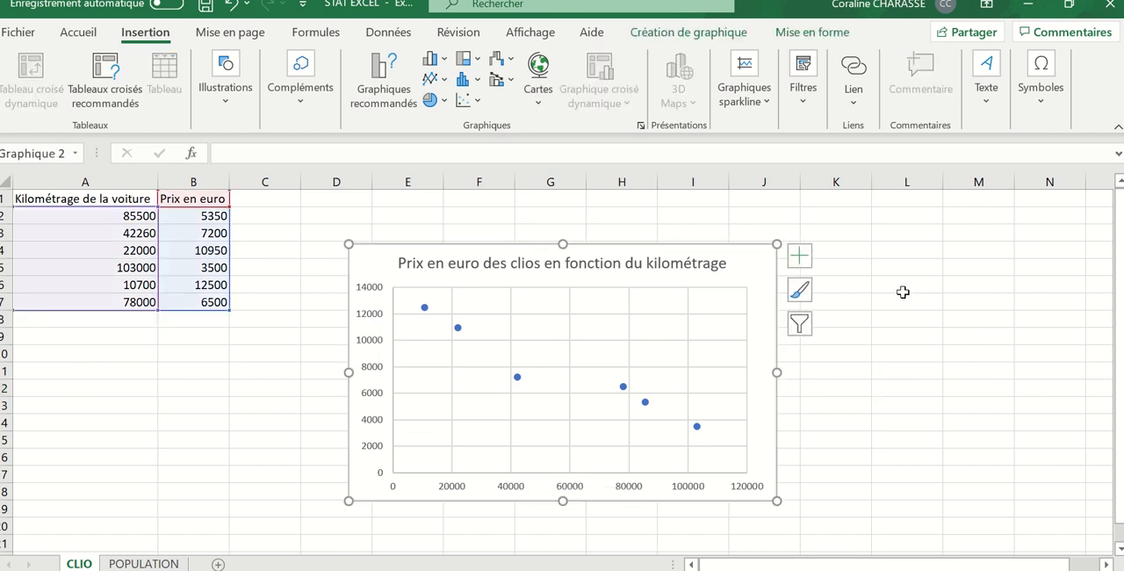
pyautogui.click(801, 257)
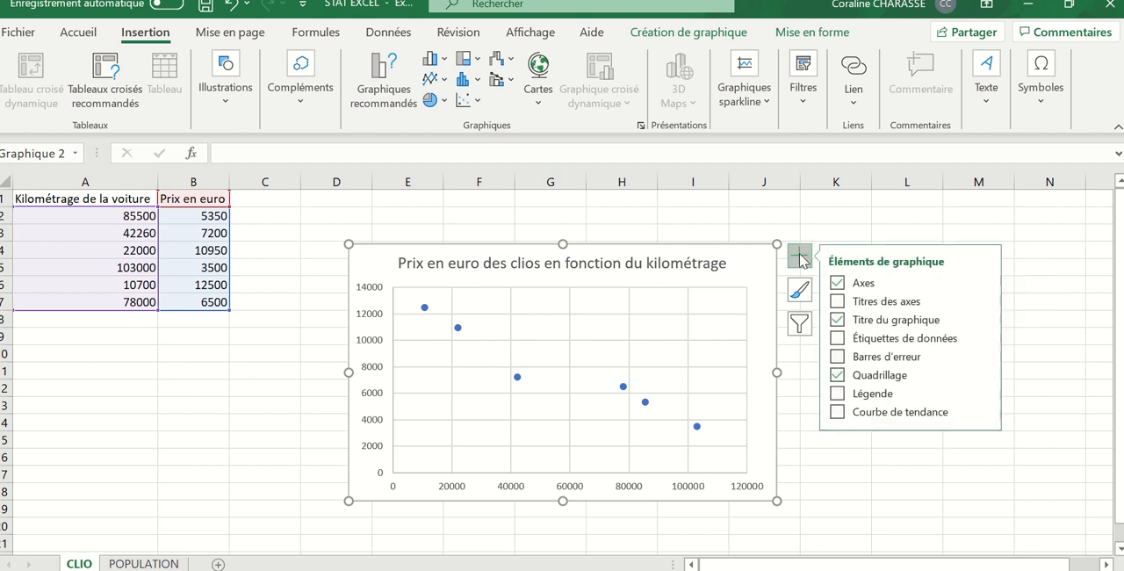
pyautogui.click(839, 301)
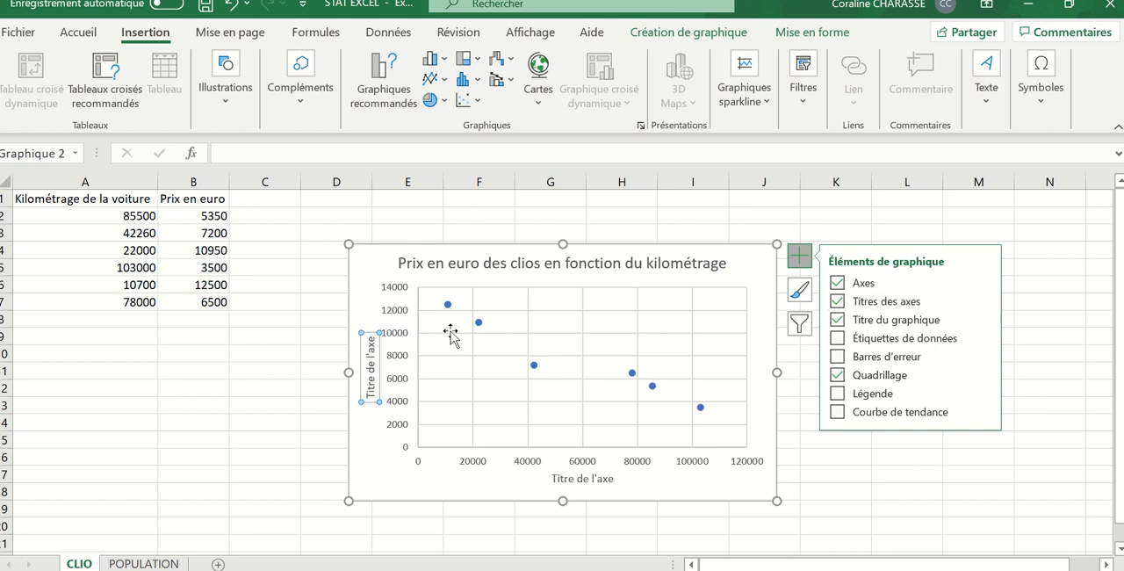
# - Replace the placeholder text of the chart's vertical axis title with "prix en euro"
pyautogui.click(373, 373)
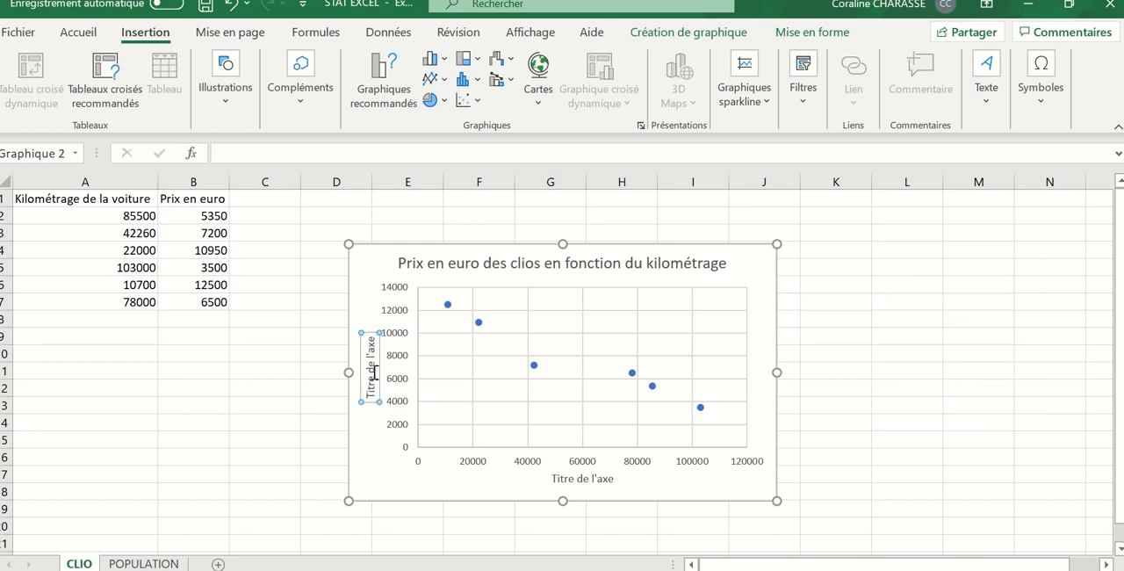
pyautogui.press('BackSpace')
pyautogui.press('BackSpace')
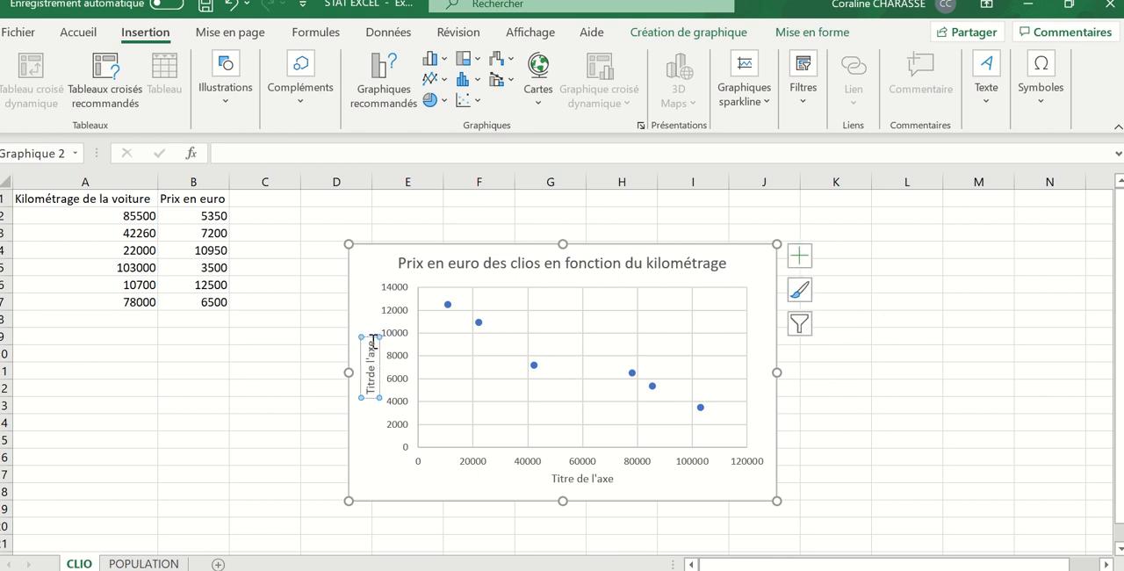
pyautogui.doubleClick(367, 354)
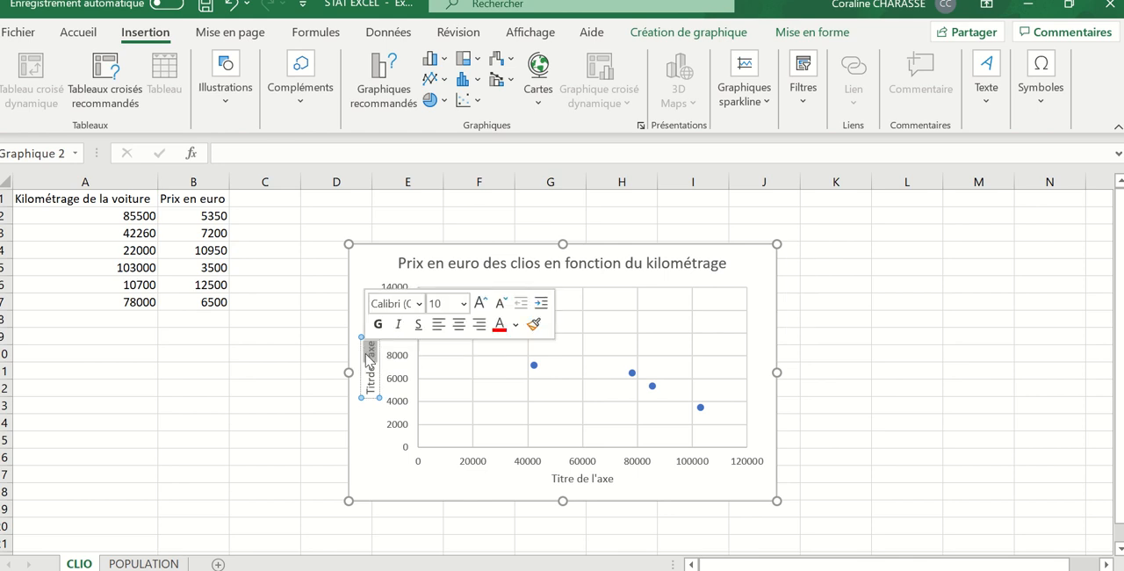
pyautogui.press('BackSpace')
pyautogui.press('BackSpace')
pyautogui.press('BackSpace')
pyautogui.press('BackSpace')
pyautogui.press('BackSpace')
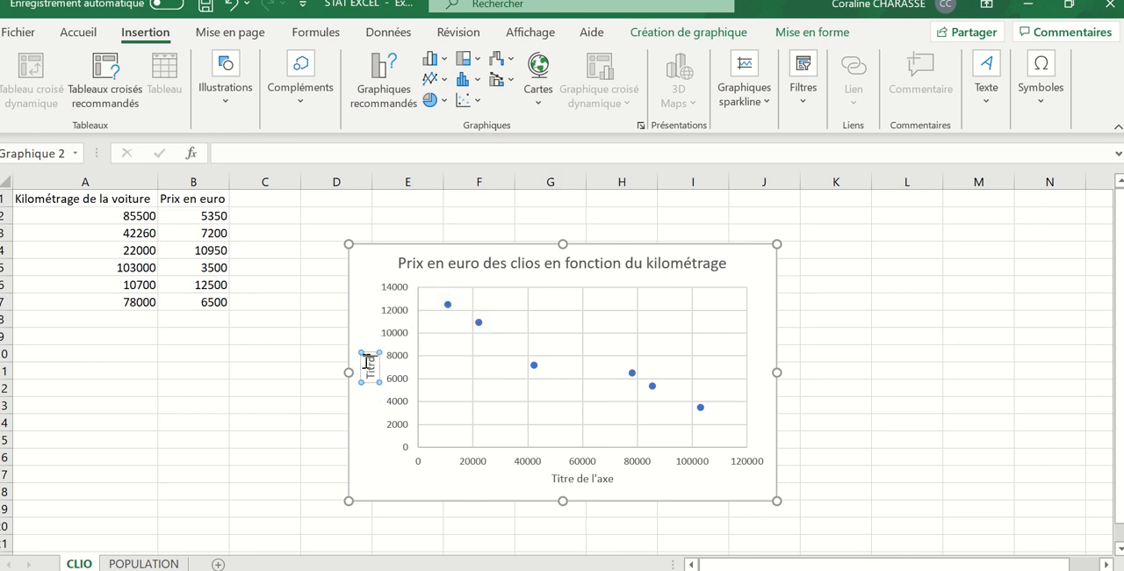
pyautogui.press('BackSpace')
pyautogui.press('BackSpace')
pyautogui.press('BackSpace')
pyautogui.press('BackSpace')
pyautogui.press('BackSpace')
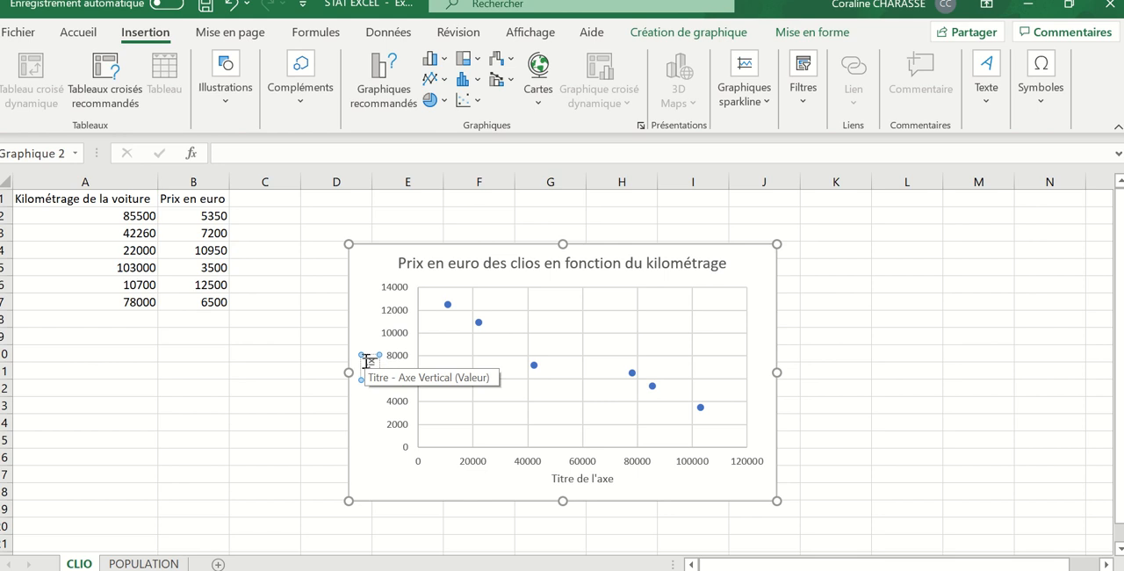
pyautogui.write('Prix en euro')
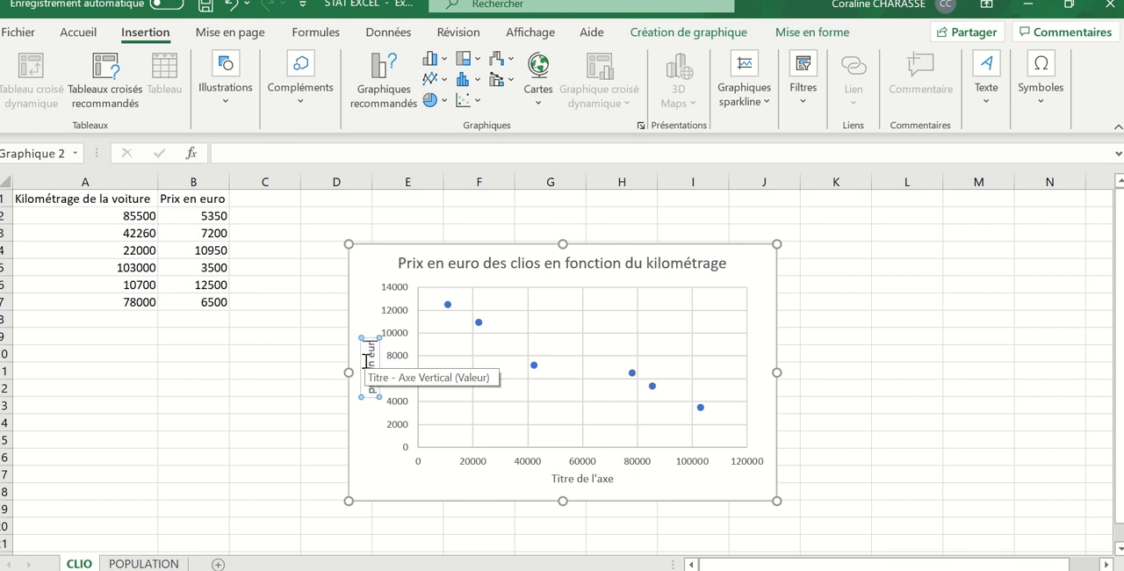
# - Replace the placeholder text of the chart's horizontal axis title with "kilométrage de la voiture" and deselect the chart
pyautogui.click(587, 479)
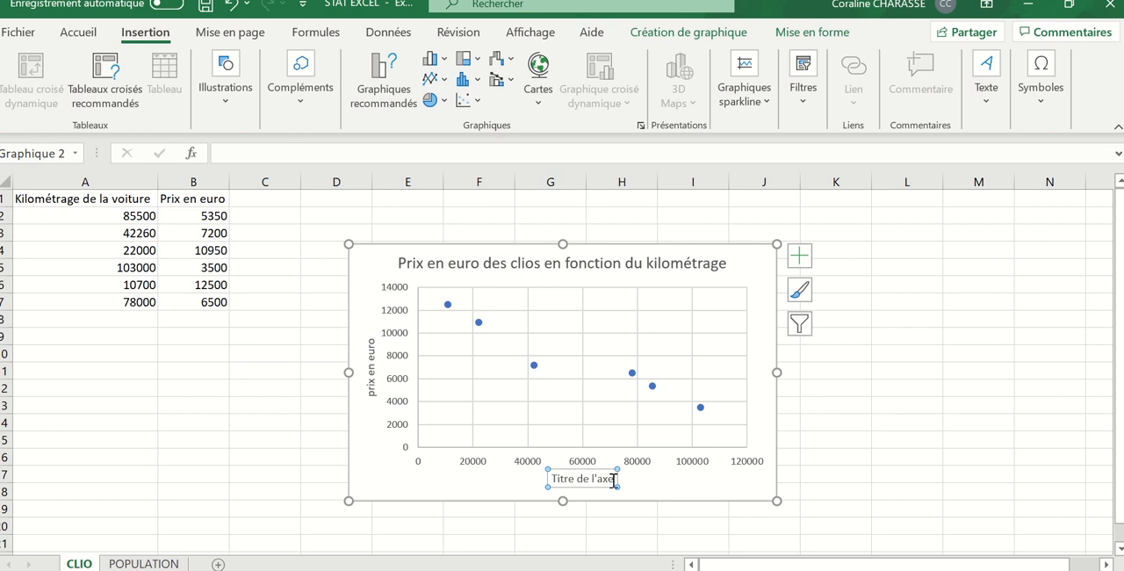
pyautogui.click(615, 477)
pyautogui.press('BackSpace')
pyautogui.press('BackSpace')
pyautogui.press('BackSpace')
pyautogui.press('BackSpace')
pyautogui.press('BackSpace')
pyautogui.press('BackSpace')
pyautogui.press('BackSpace')
pyautogui.press('BackSpace')
pyautogui.press('BackSpace')
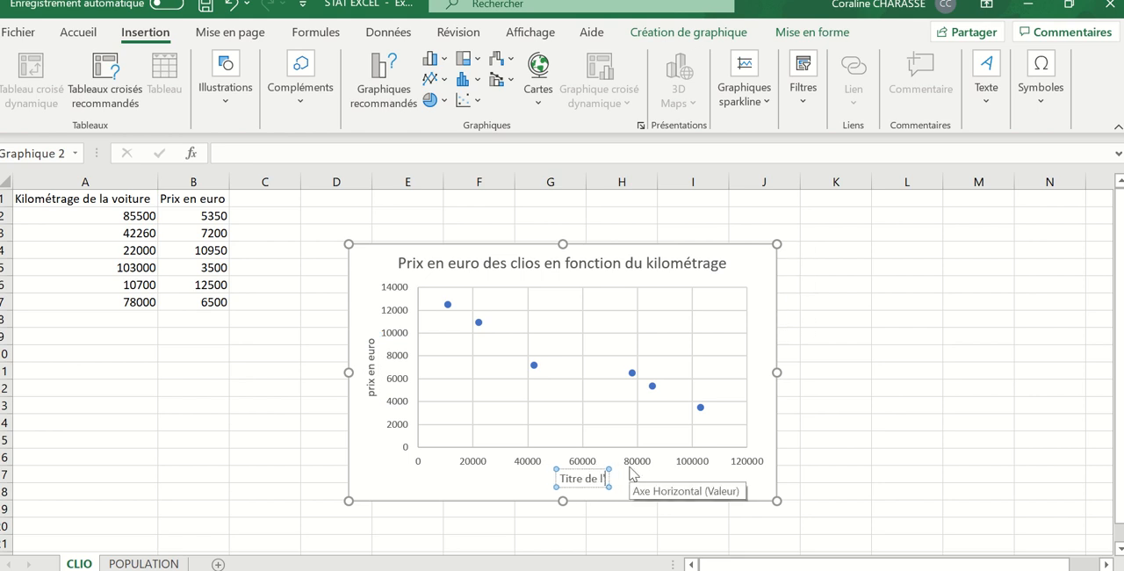
pyautogui.press('BackSpace')
pyautogui.press('BackSpace')
pyautogui.press('BackSpace')
pyautogui.press('BackSpace')
pyautogui.press('BackSpace')
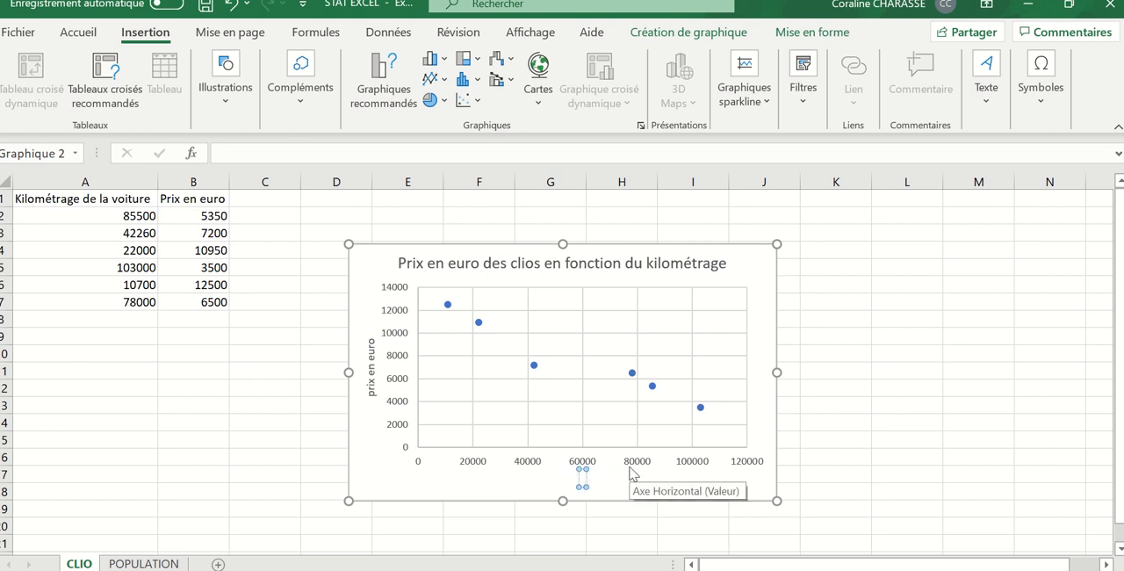
pyautogui.write('kilom')
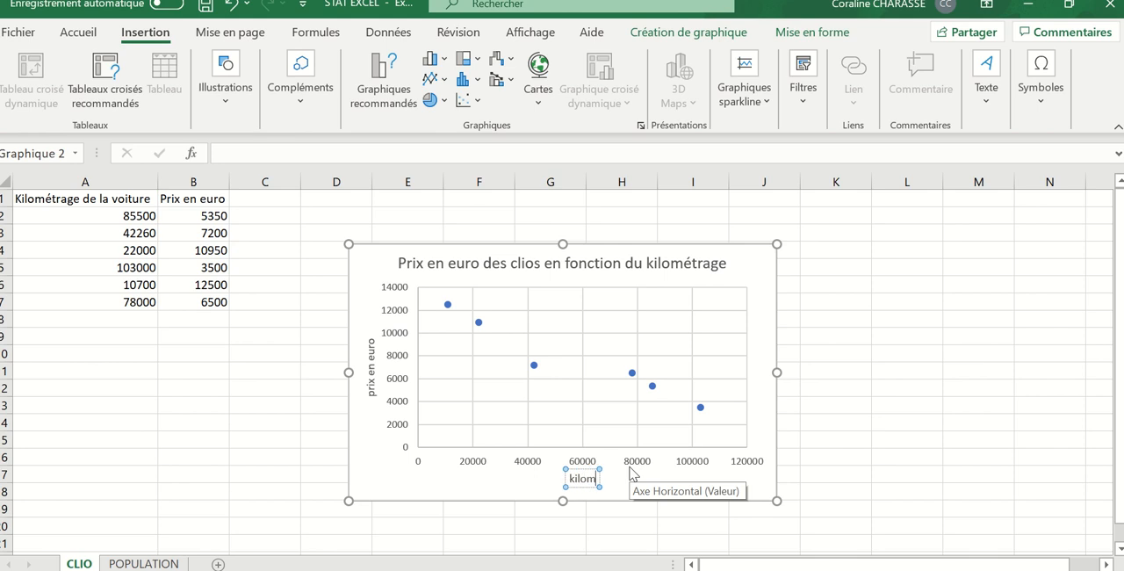
pyautogui.write('étrag')
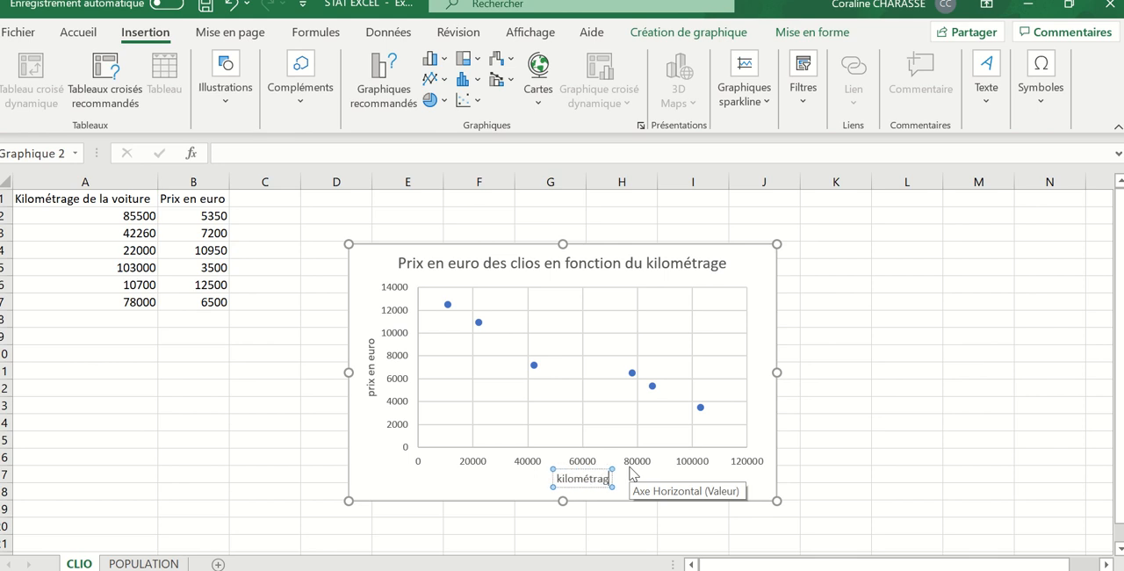
pyautogui.write('e de')
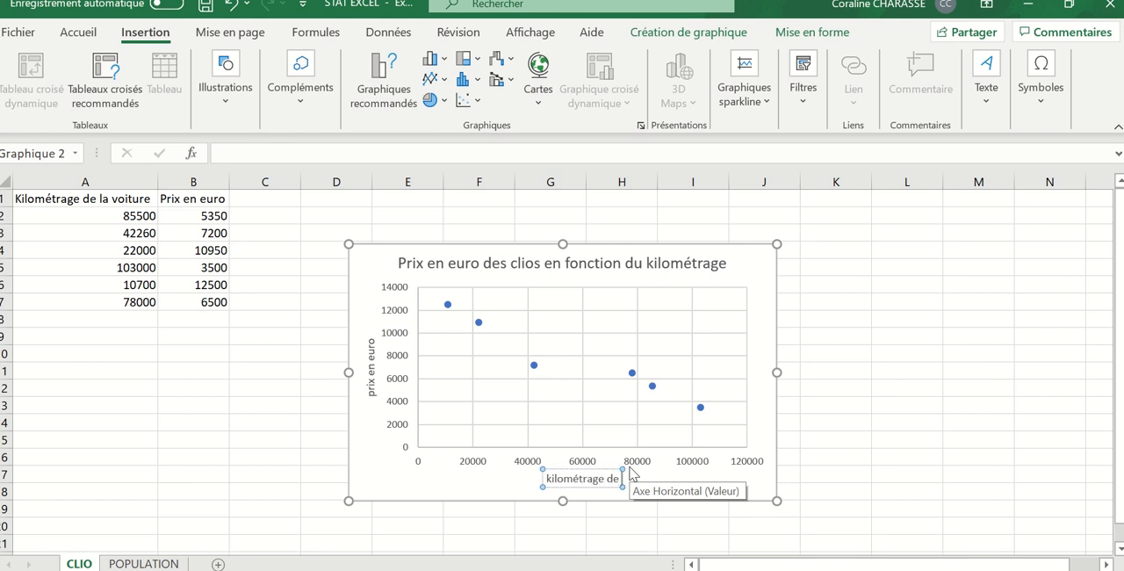
pyautogui.write(' la voi')
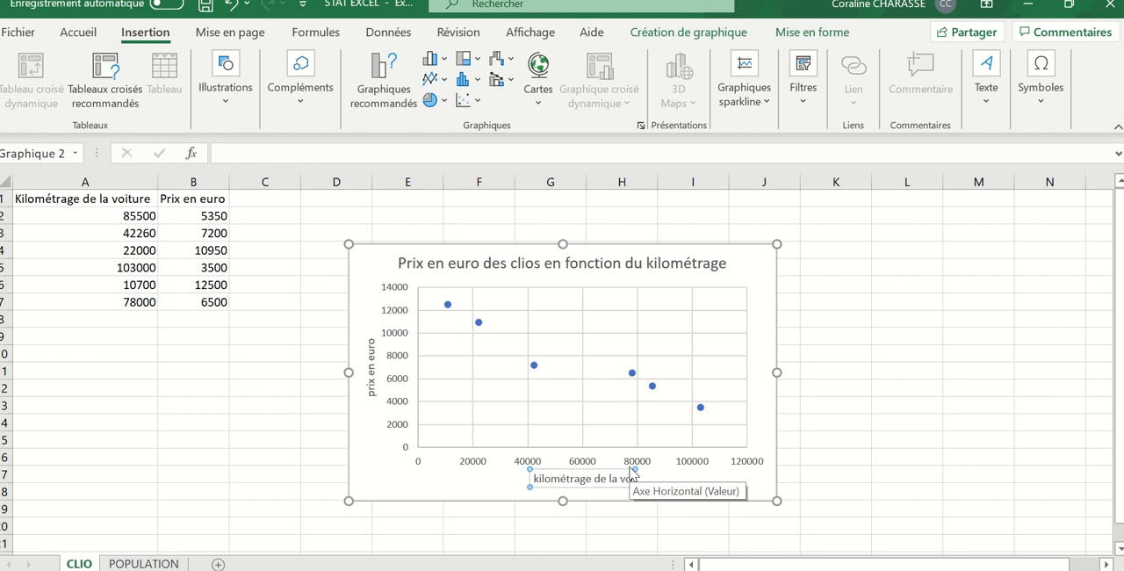
pyautogui.write('ture')
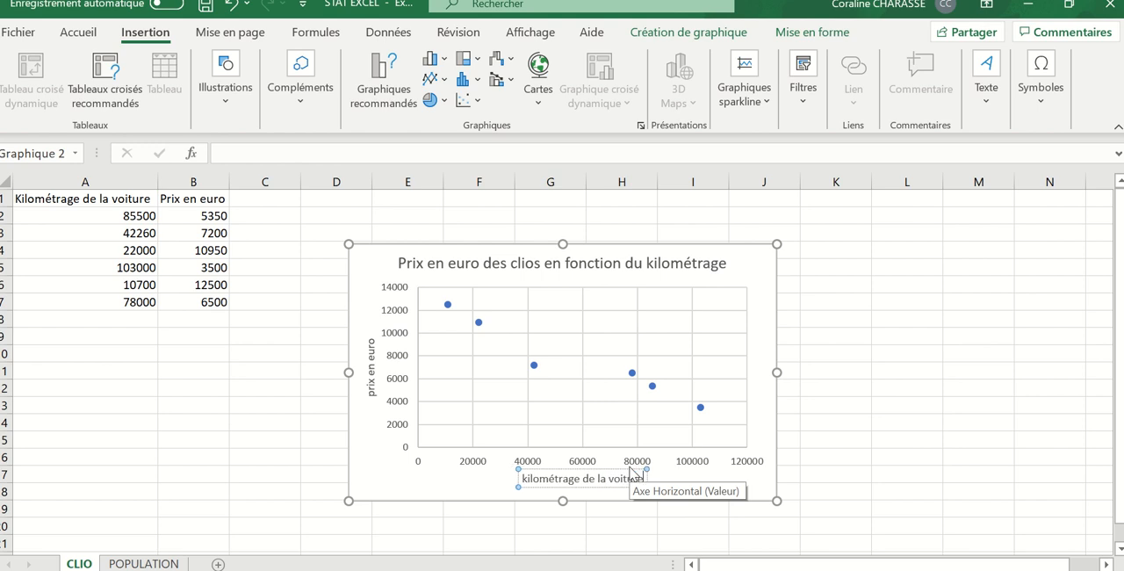
pyautogui.click(850, 316)
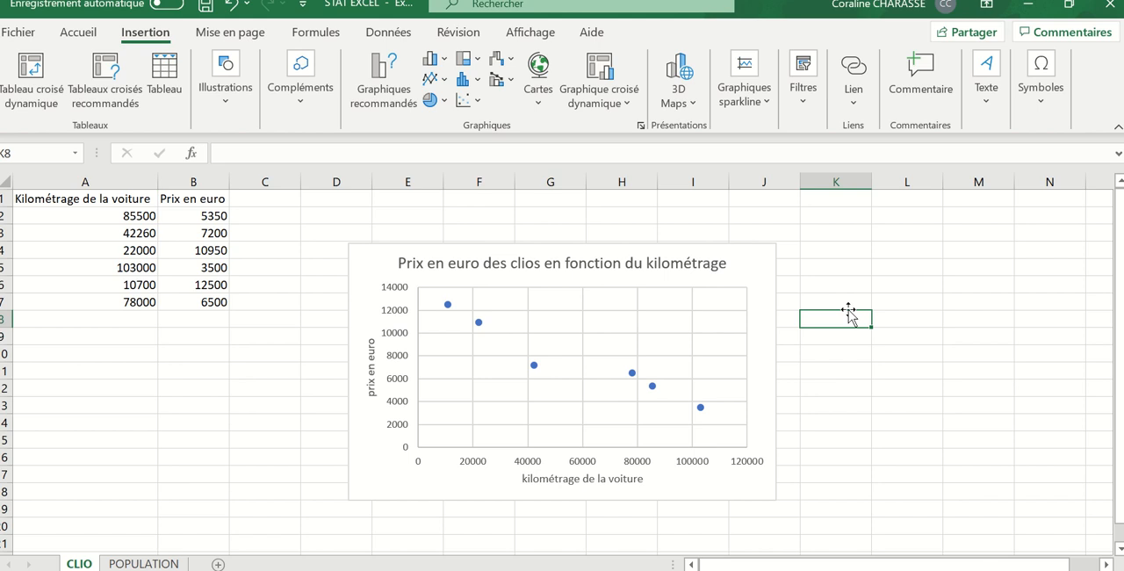